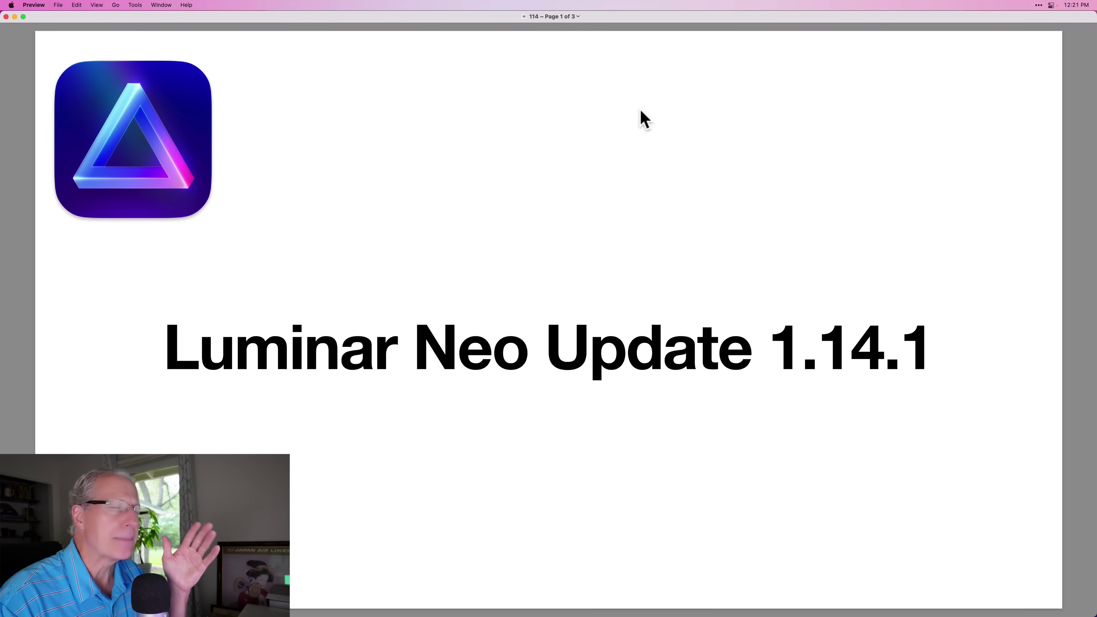
Advance the release notes to page 2, listing the subscriber-only neon drawing features.
key(Right)
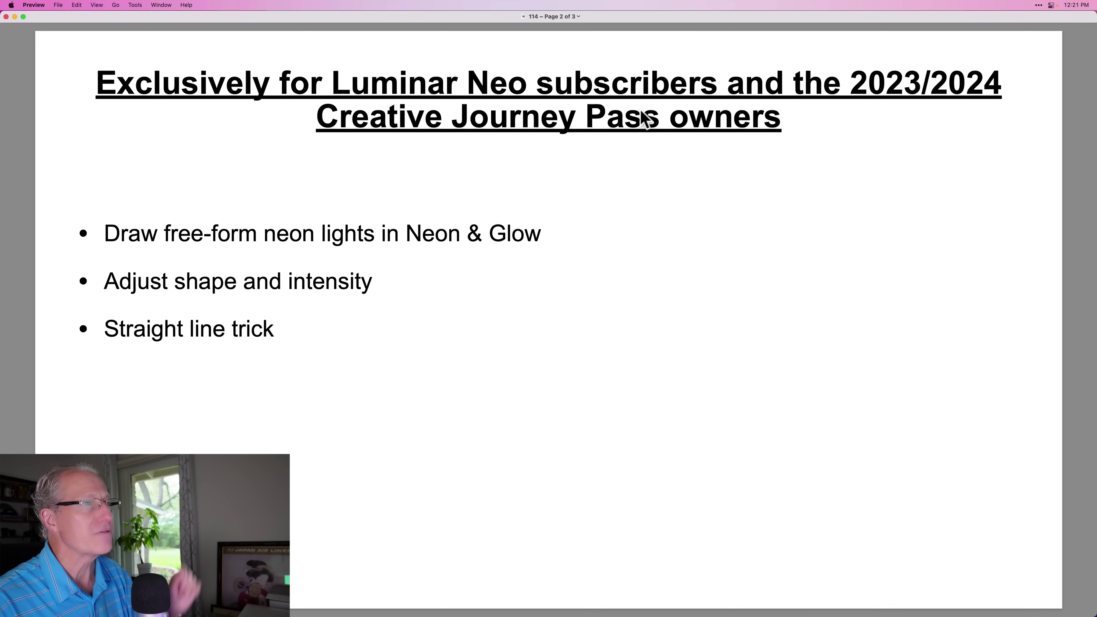
Advance to page 3 of 3, covering improvements for all owners and macOS/Windows bug fixes.
key(Down)
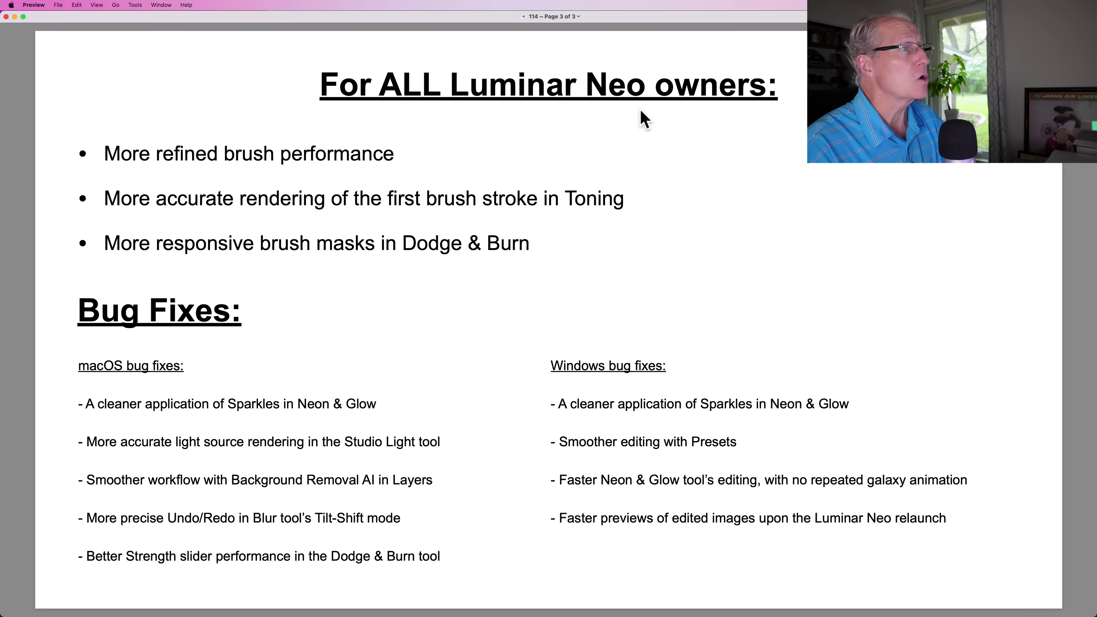
Switch to Luminar Neo, view the canal bridge photo at 100%, and ready Neon & Glow drawing.
key(super+Tab)
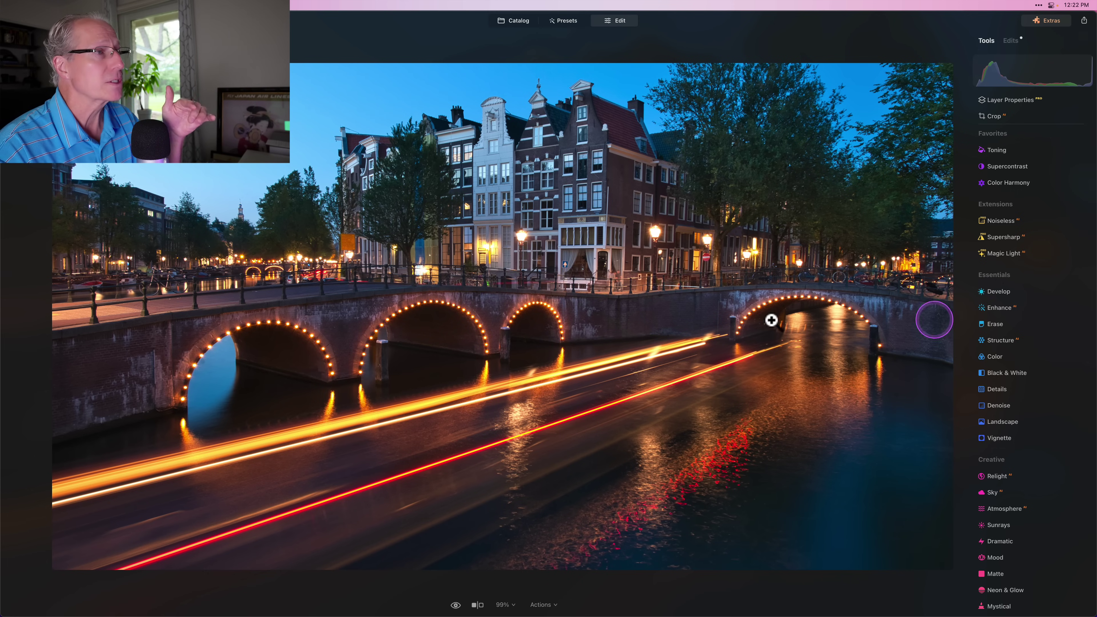
click(719, 327)
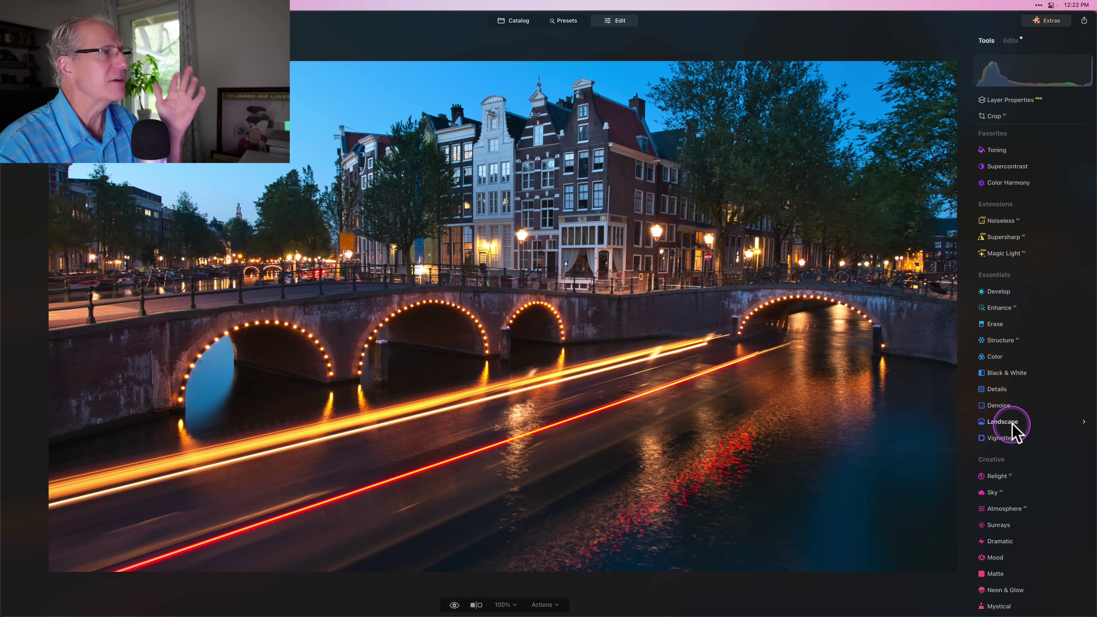
scroll(1012, 424, down, 5)
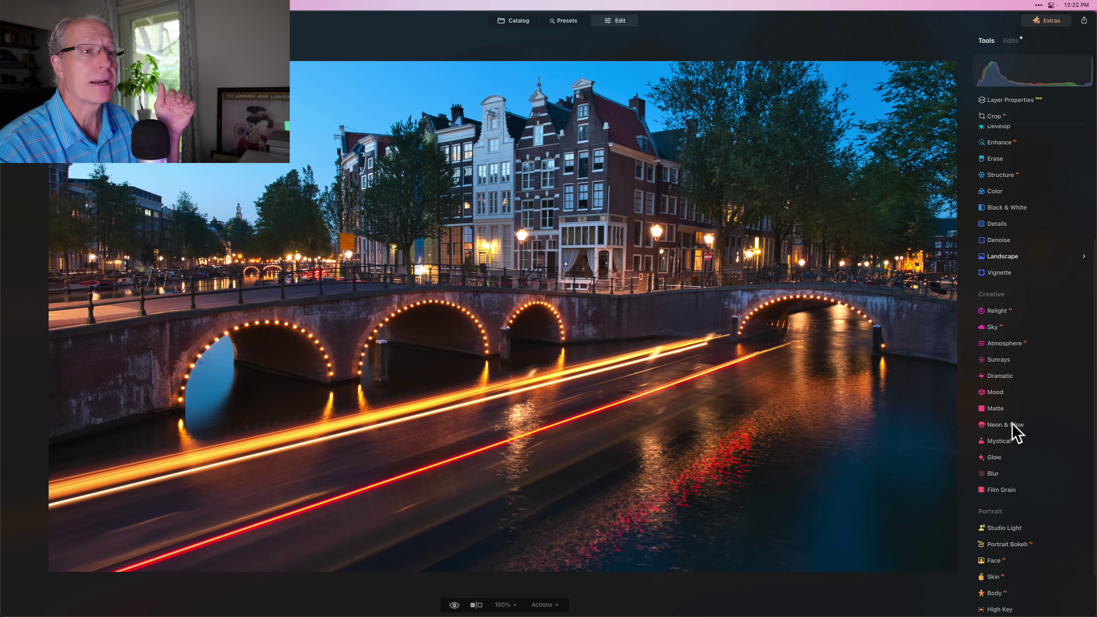
click(1013, 388)
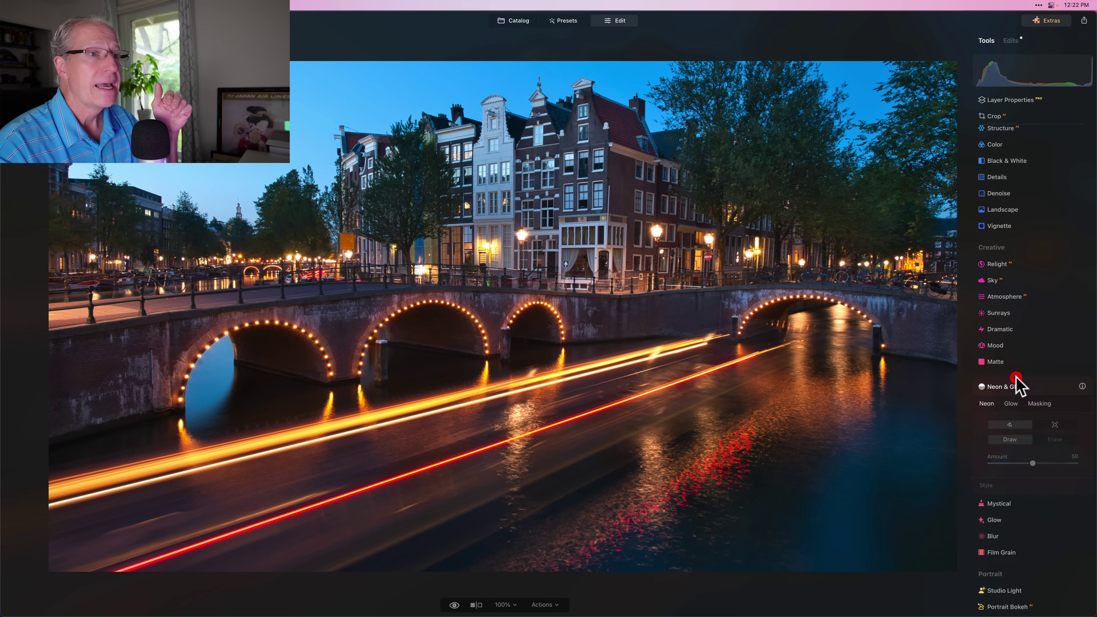
click(1009, 363)
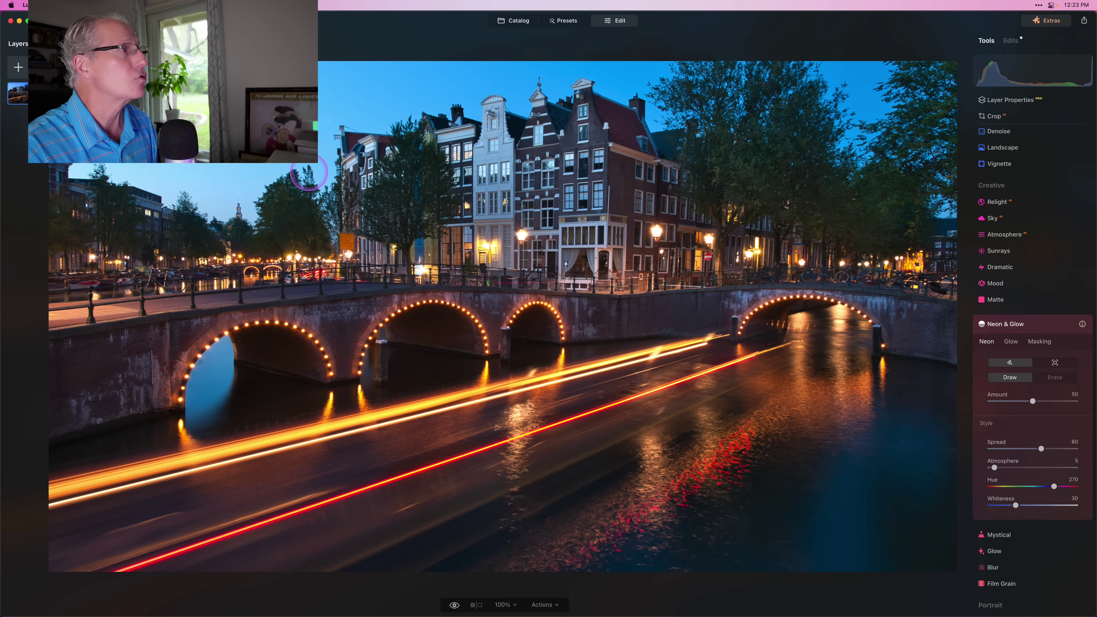
click(193, 185)
mouse_move(265, 128)
mouse_down()
mouse_move(294, 368)
mouse_move(690, 367)
mouse_move(699, 390)
mouse_up()
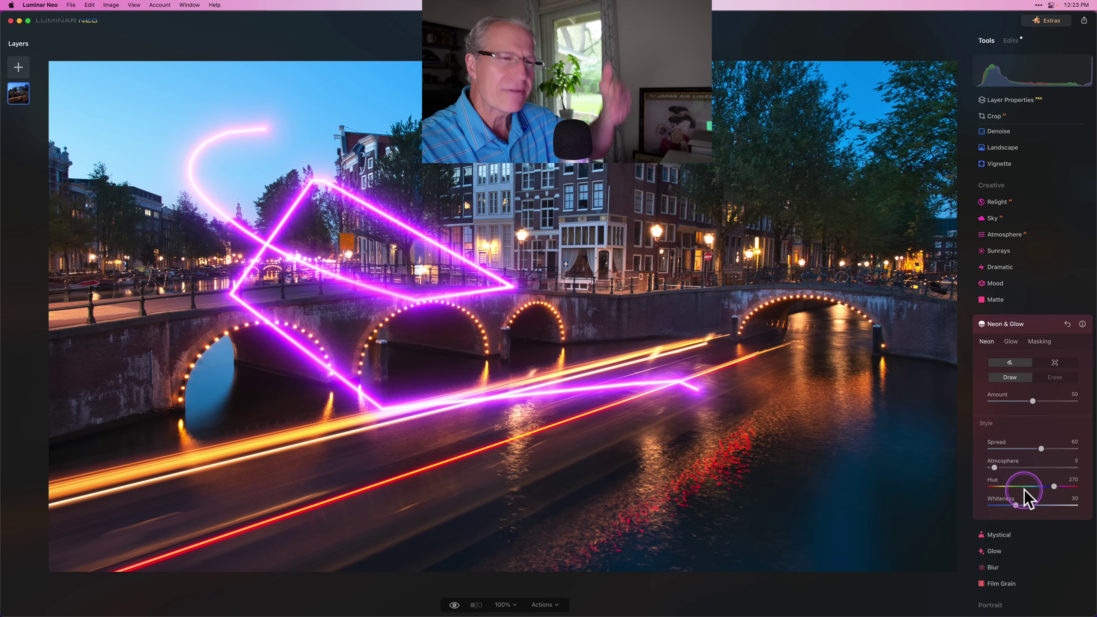
click(1066, 324)
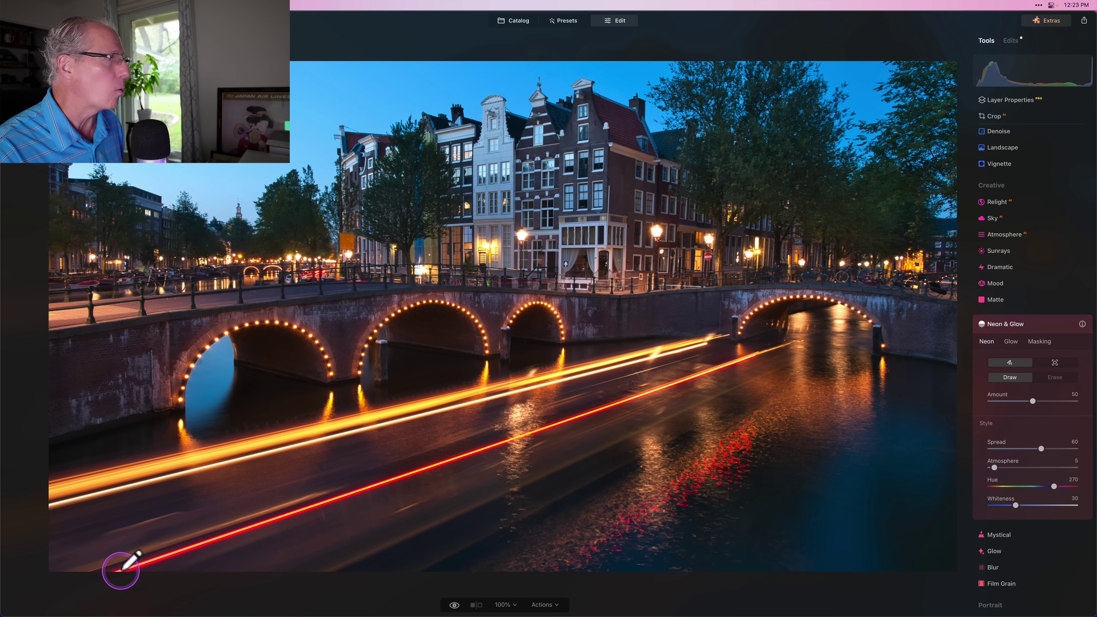
Draw straight purple neon lines along the red and orange light trails across the canal.
click(121, 571)
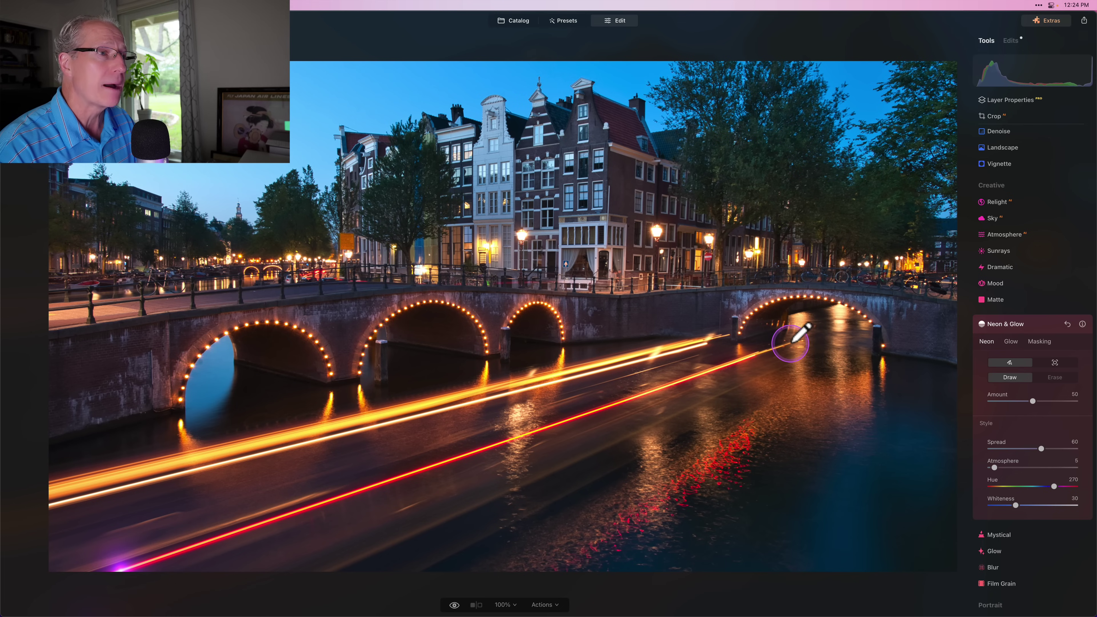
click(791, 343)
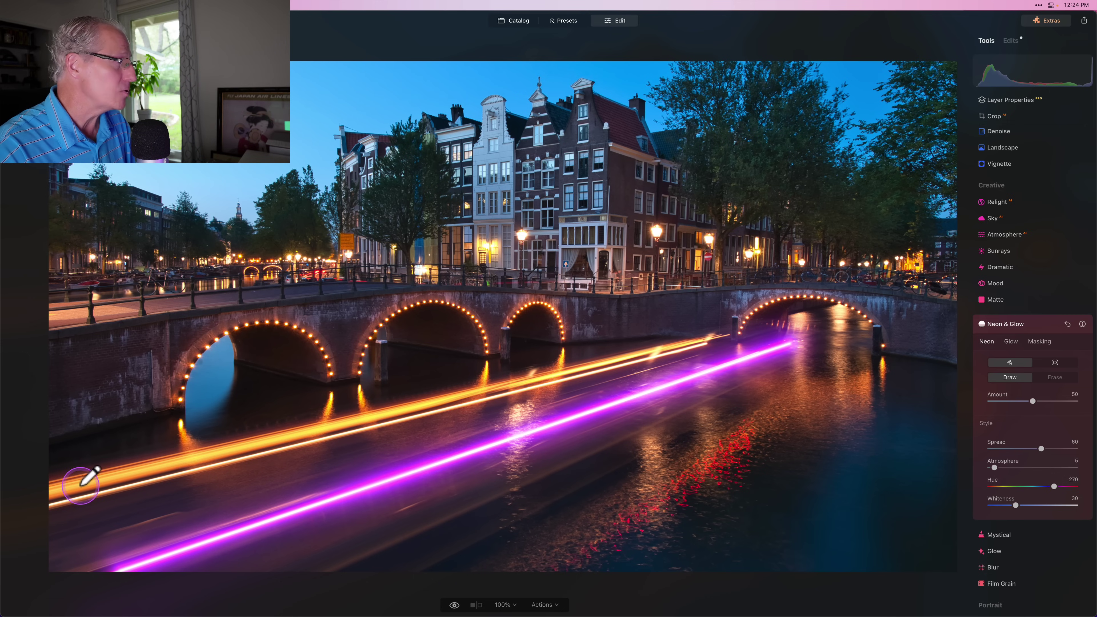
mouse_move(49, 506)
mouse_down()
mouse_move(291, 460)
mouse_move(715, 340)
mouse_up()
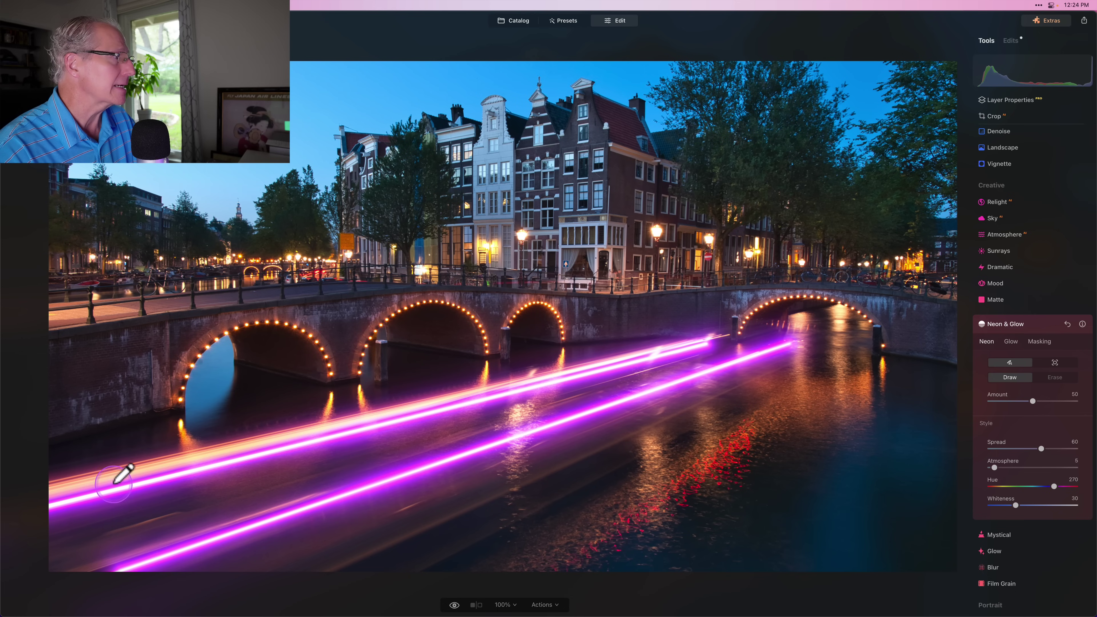
mouse_move(59, 480)
mouse_down()
mouse_move(380, 421)
mouse_move(649, 357)
mouse_move(724, 324)
mouse_move(723, 334)
mouse_up()
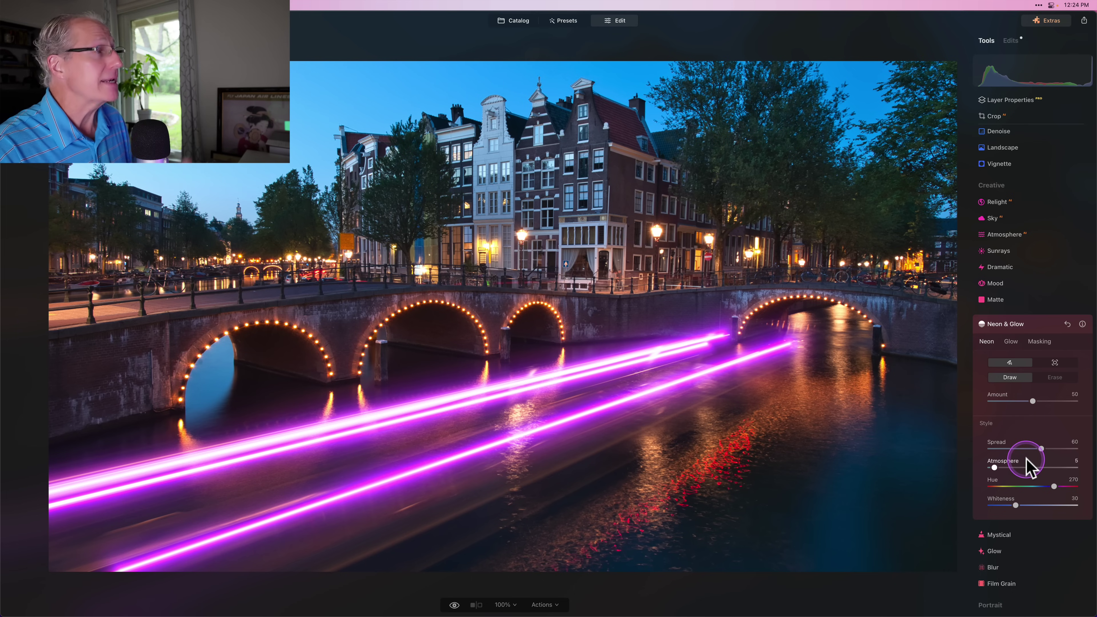
Set the neon trails to Hue 11, Amount 26 and Atmosphere 8, then compare with the effect hidden.
drag(1054, 486, 1008, 507)
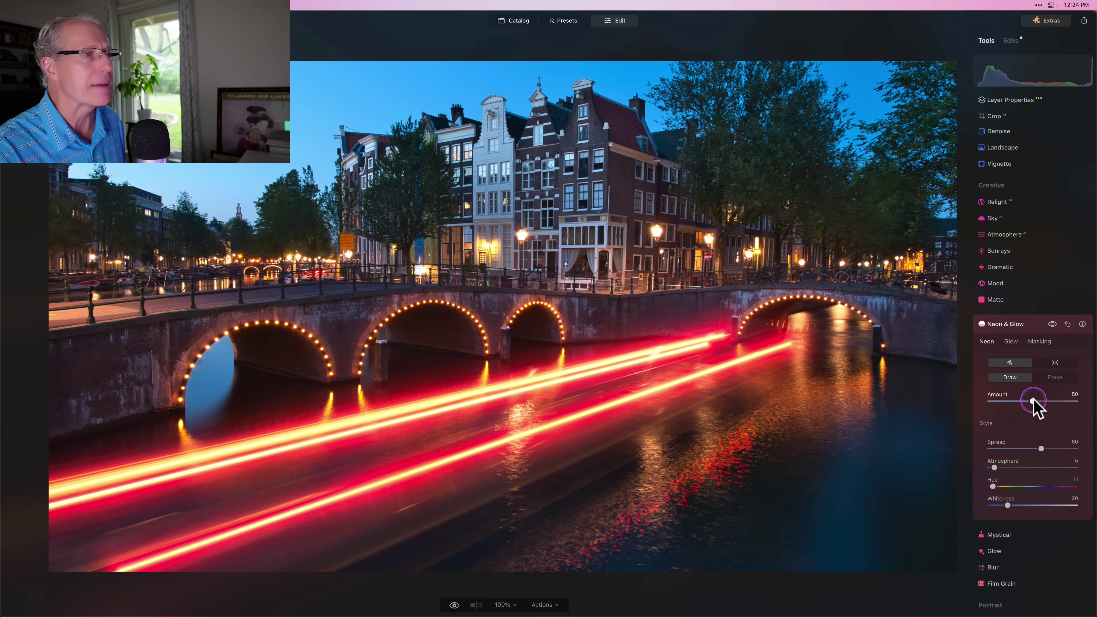
drag(1033, 402, 1014, 402)
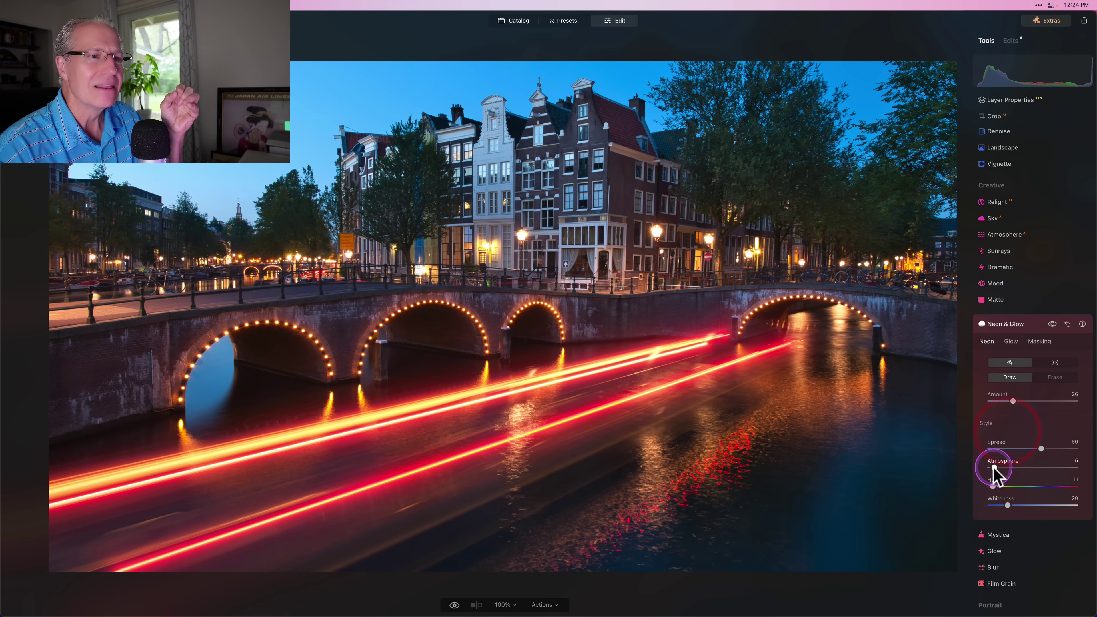
drag(994, 468, 997, 468)
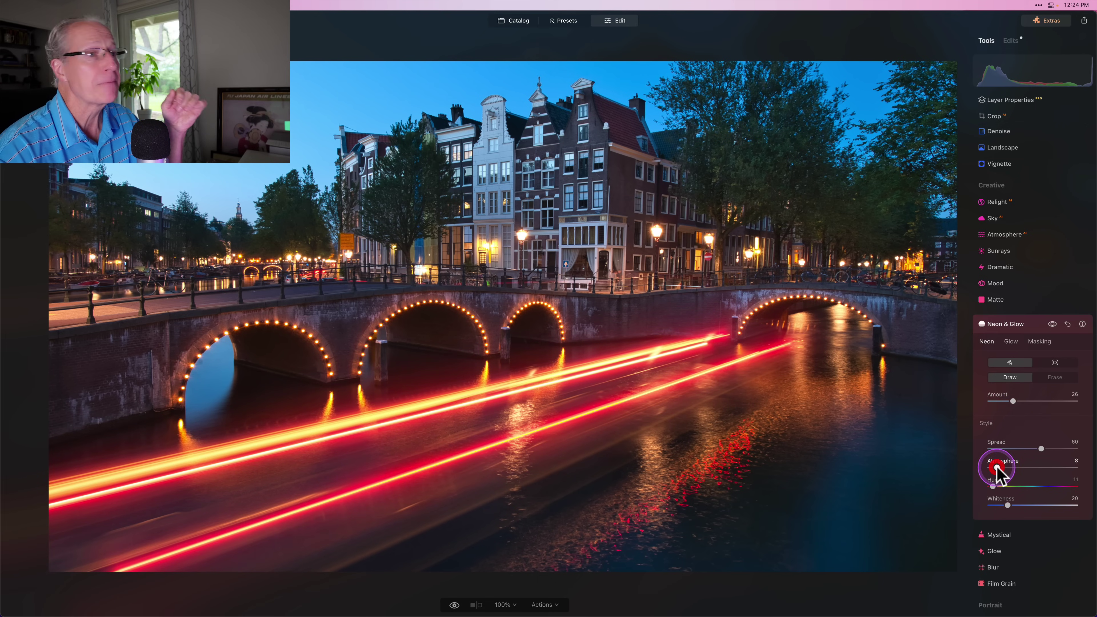
click(1053, 325)
click(1053, 325)
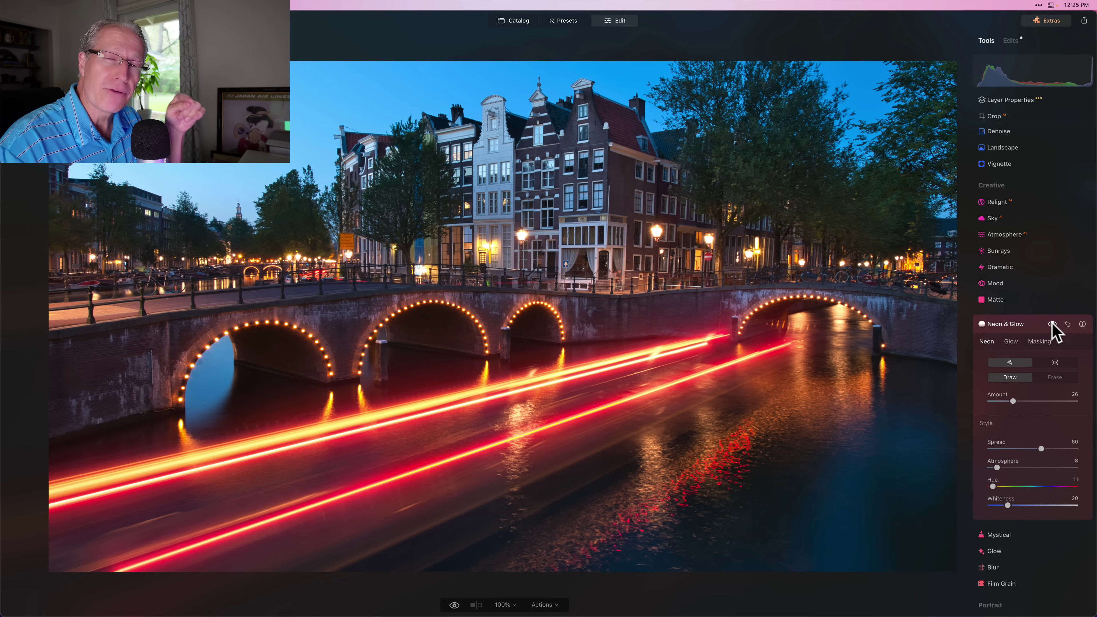
click(997, 339)
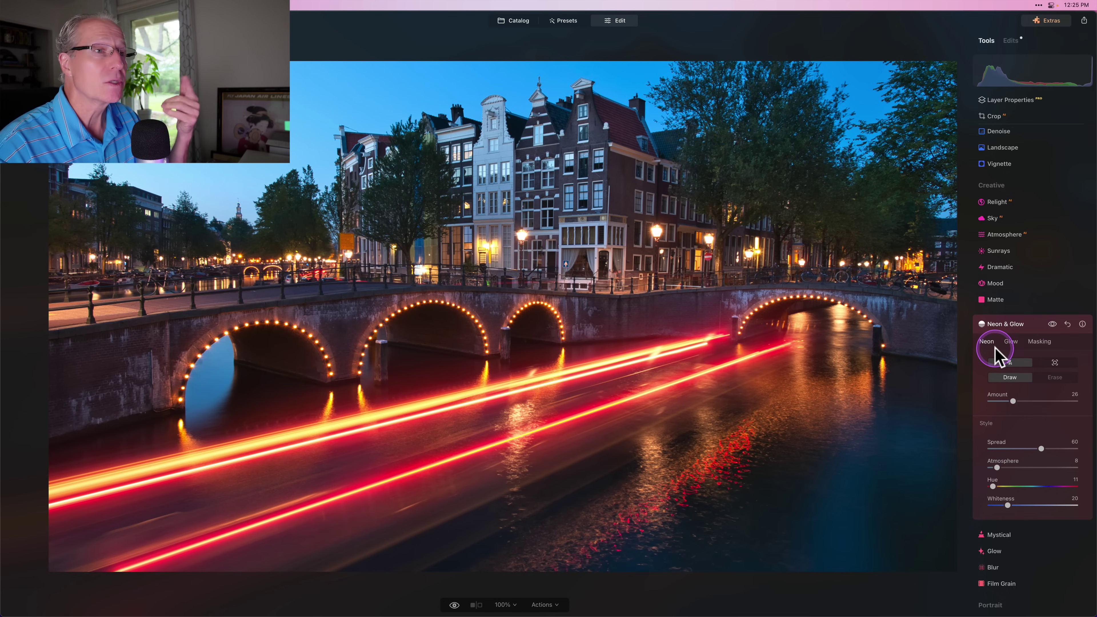
Paint neon over the left bridge arch's lights with a smaller brush.
click(1022, 324)
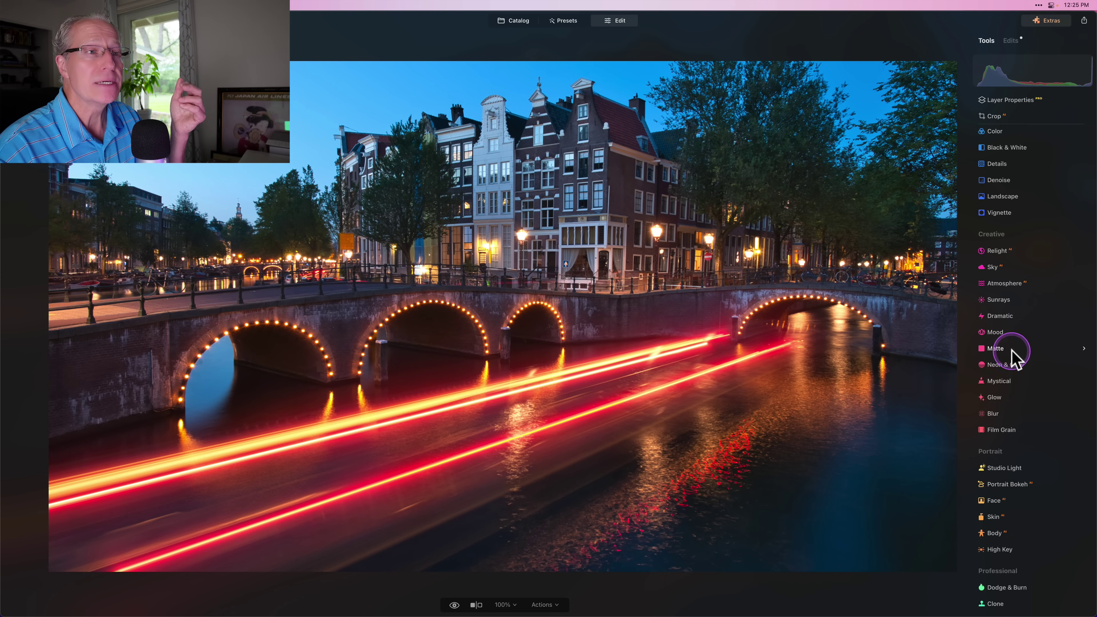
click(1011, 364)
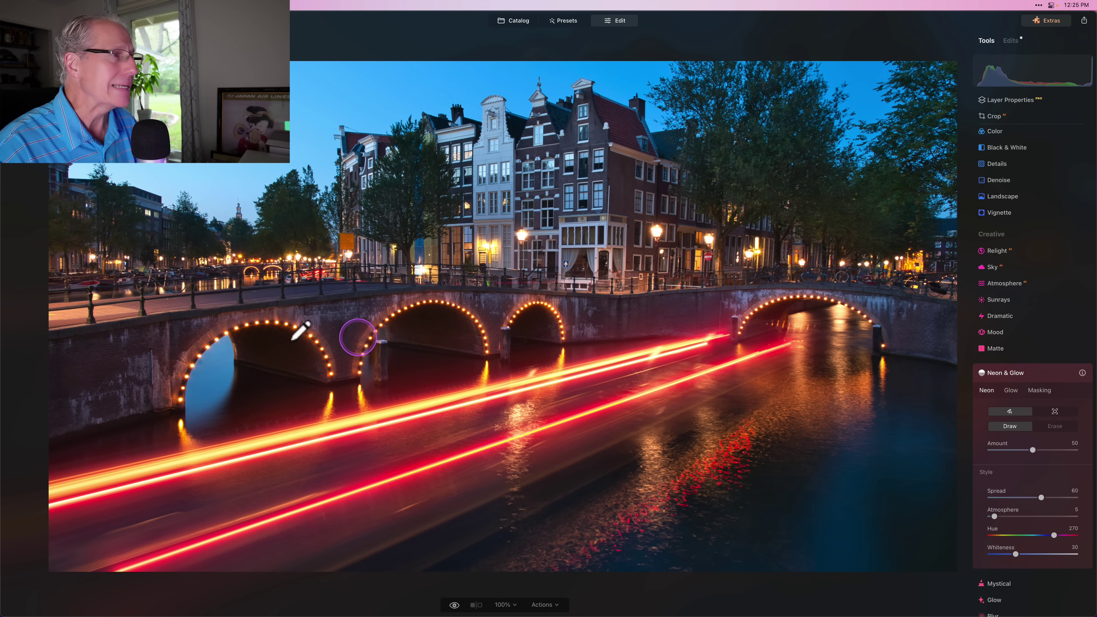
drag(233, 351, 216, 386)
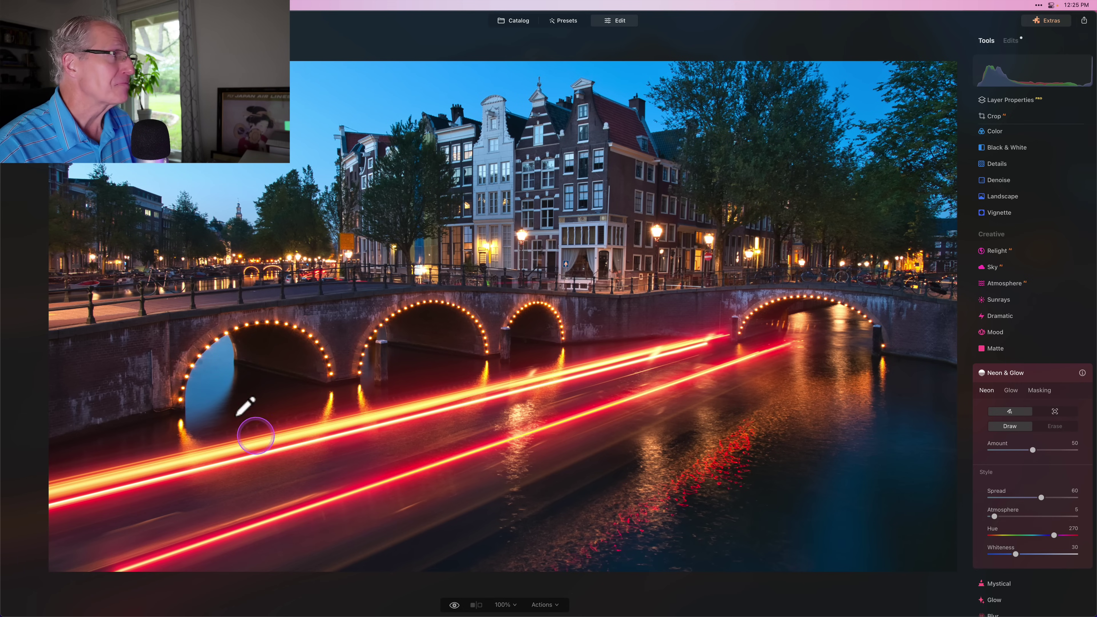
key(bracketleft)
mouse_move(180, 406)
mouse_down()
mouse_move(216, 340)
mouse_move(259, 323)
mouse_move(302, 332)
mouse_move(329, 381)
mouse_up()
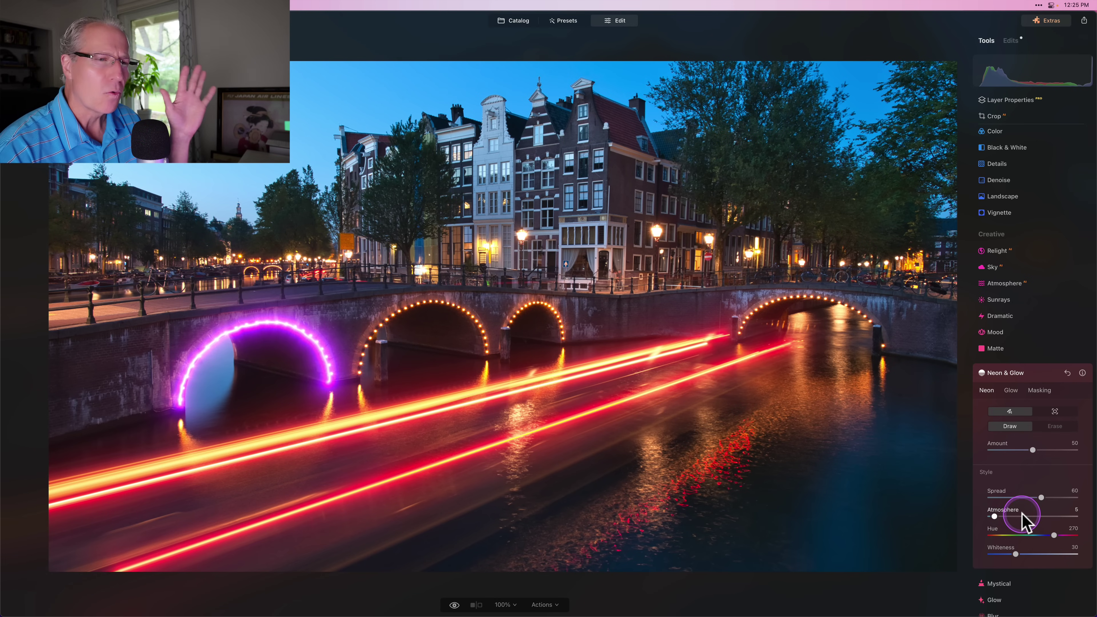
Turn the arch neon green with a narrower, dimmer glow, and compare it hidden and shown.
drag(1054, 535, 995, 536)
drag(1041, 498, 997, 498)
drag(999, 450, 1001, 450)
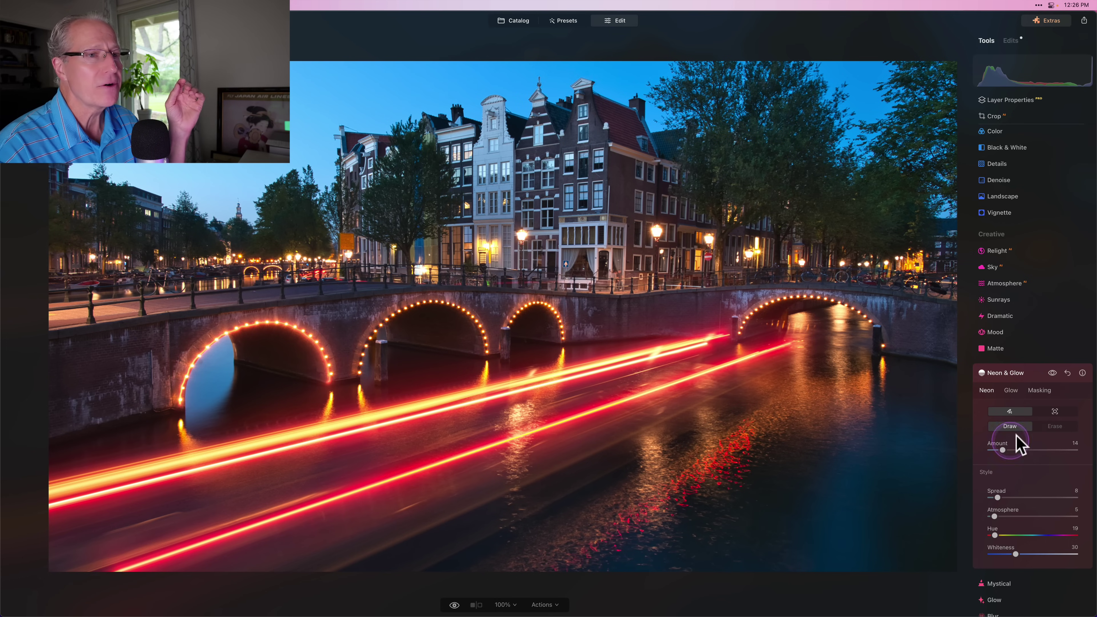
click(1052, 374)
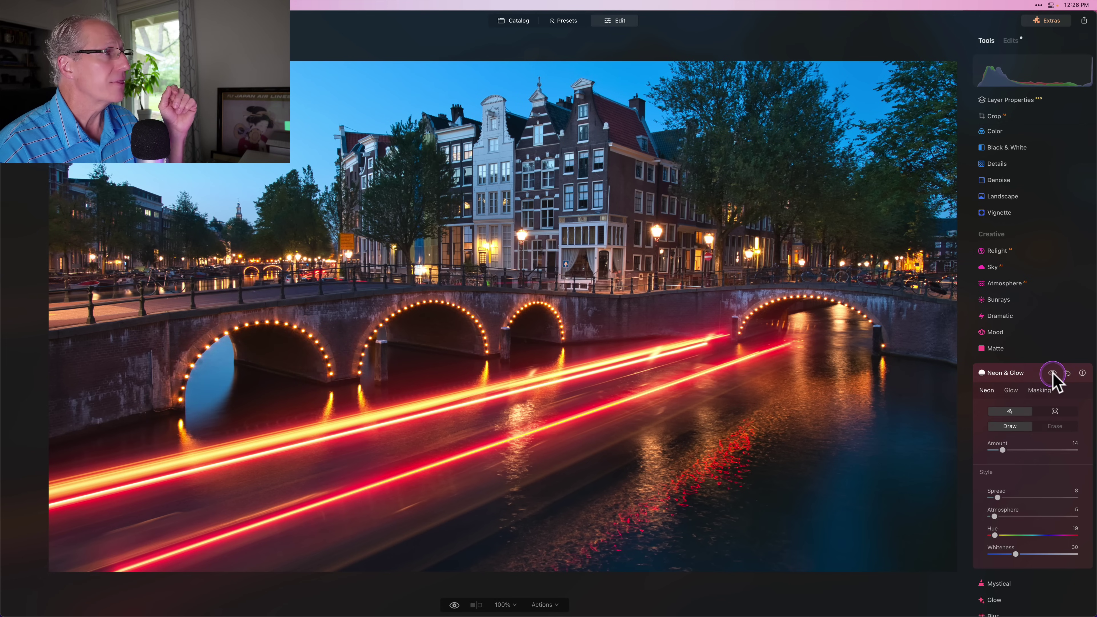
click(1052, 374)
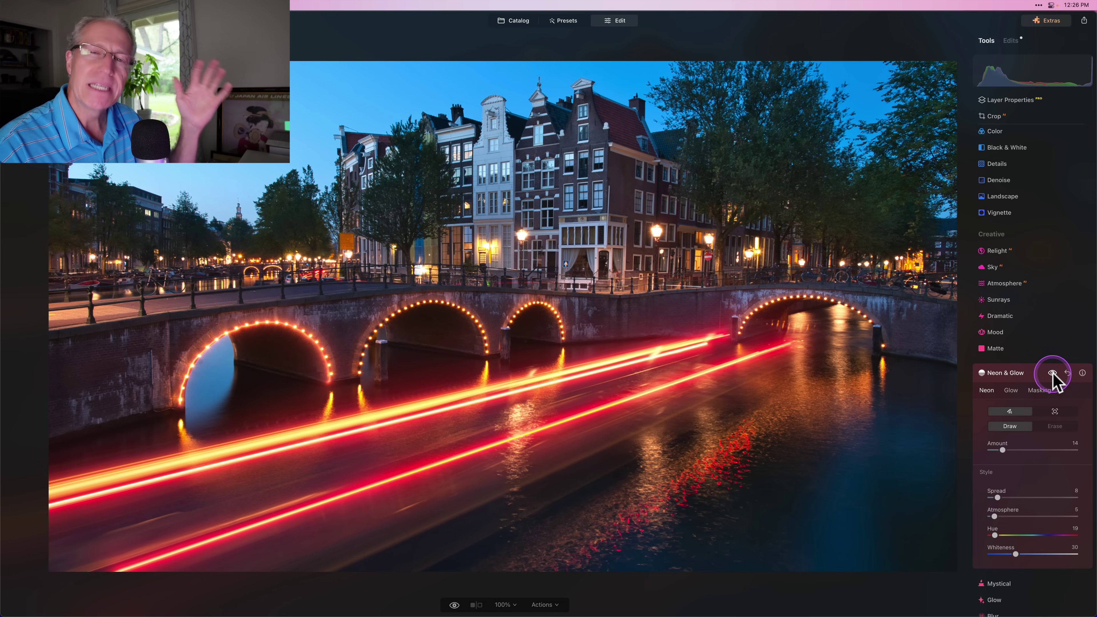
click(1013, 421)
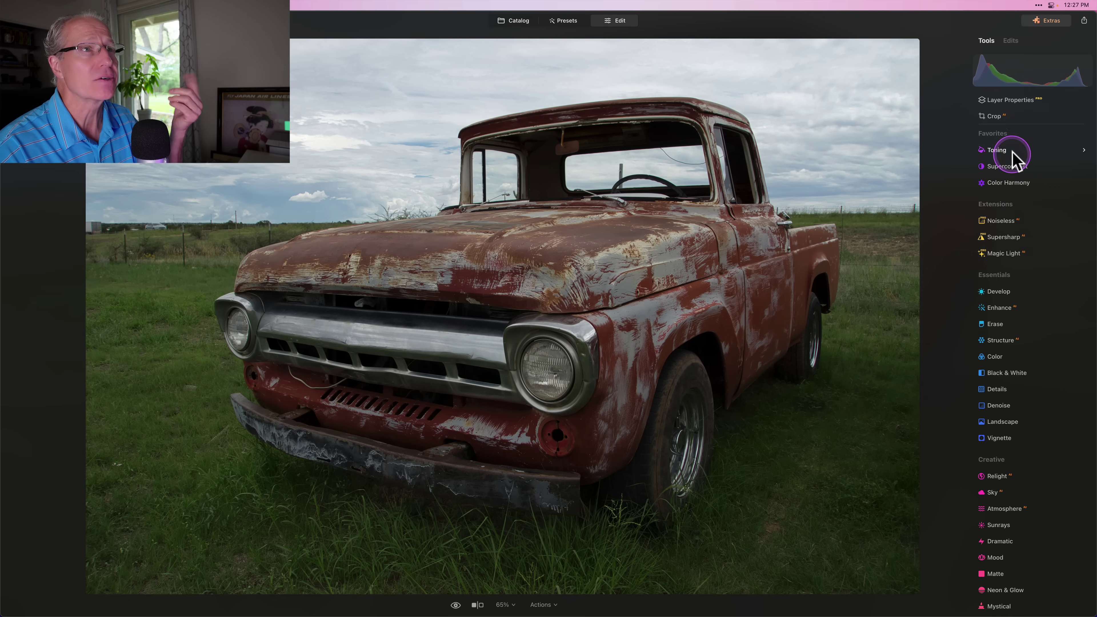
Run Background Removal from the layer's Masking options to isolate the rusty pickup truck.
click(1020, 104)
click(1030, 124)
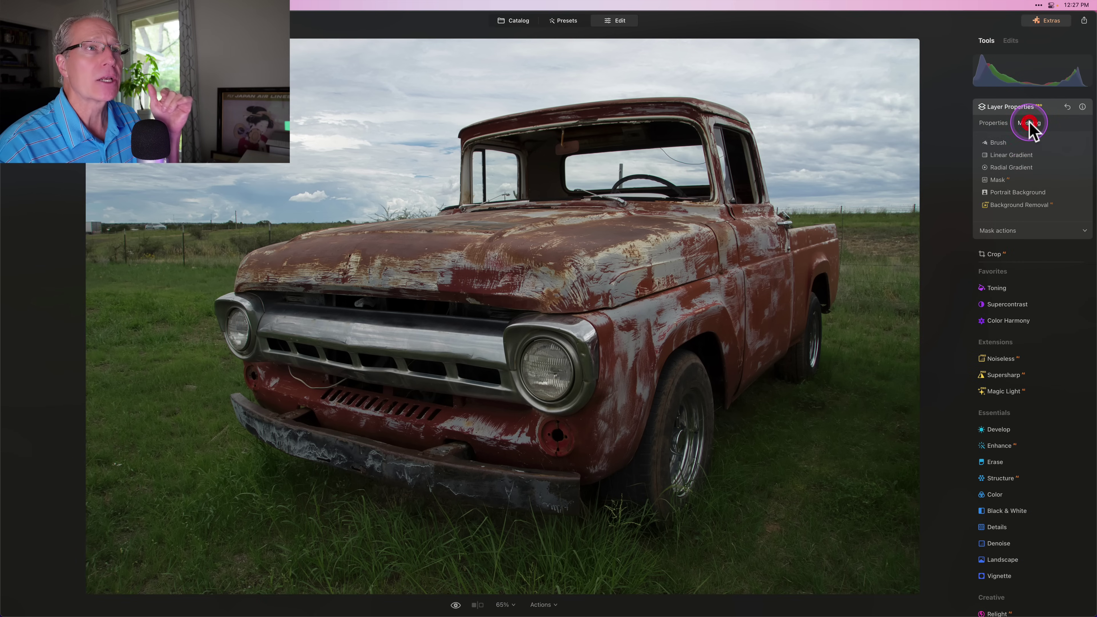
click(1016, 205)
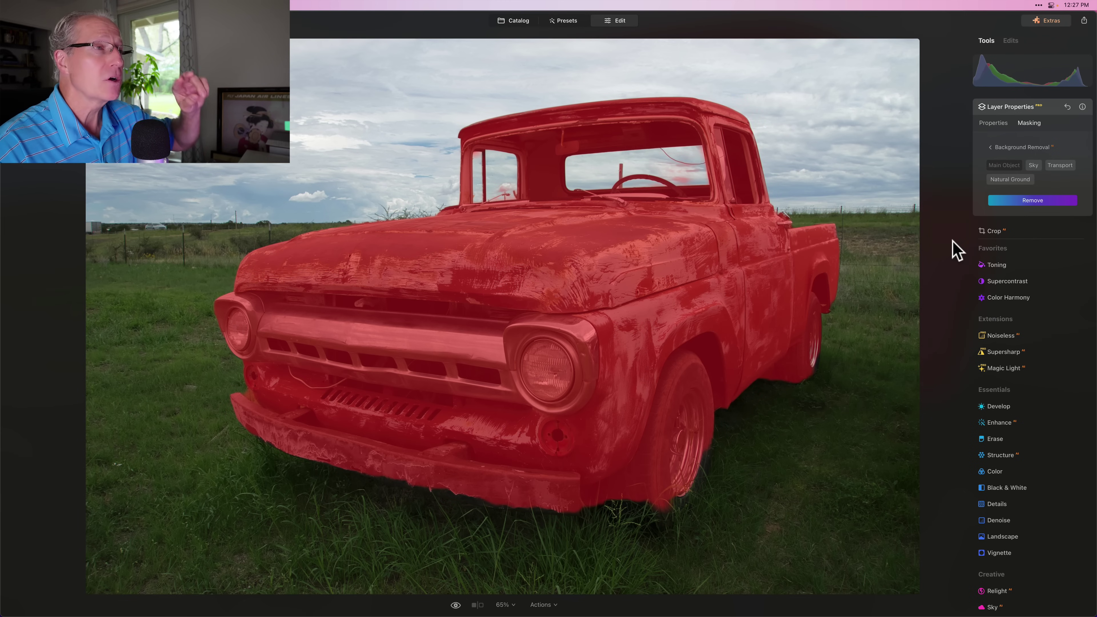
click(1029, 215)
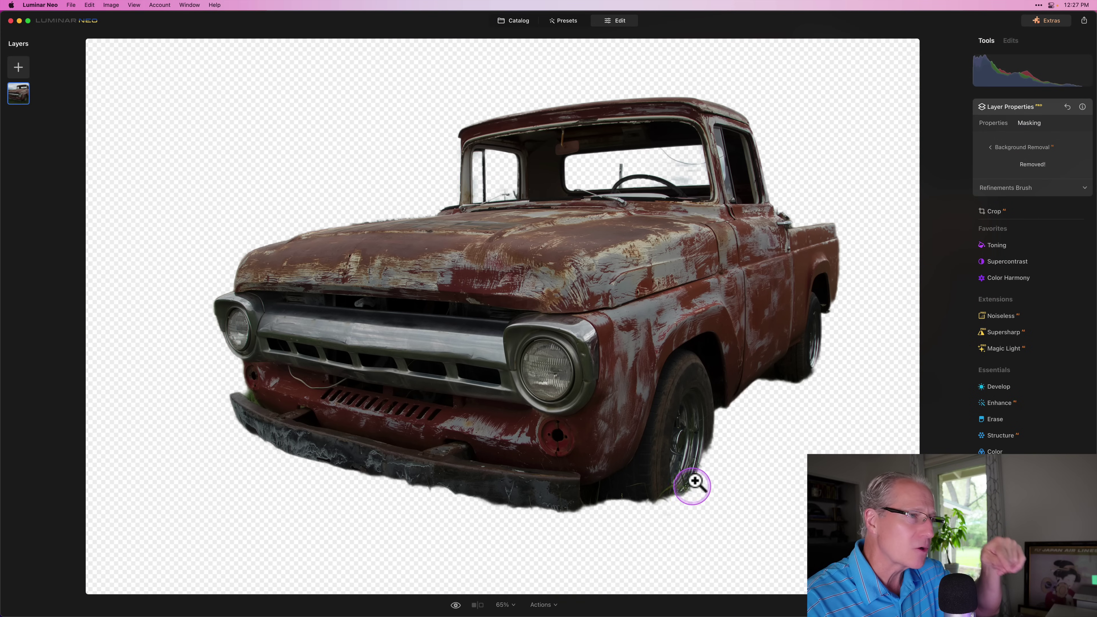
Add the mottled rust texture as a layer beneath the truck at opacity 87.
click(19, 69)
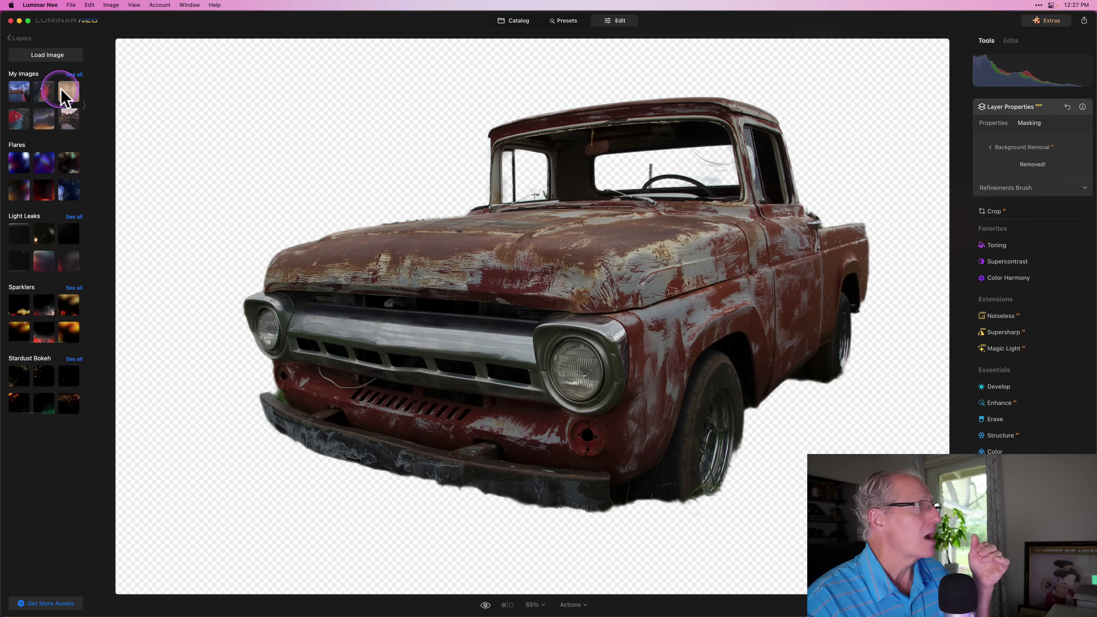
click(69, 91)
drag(20, 126, 20, 91)
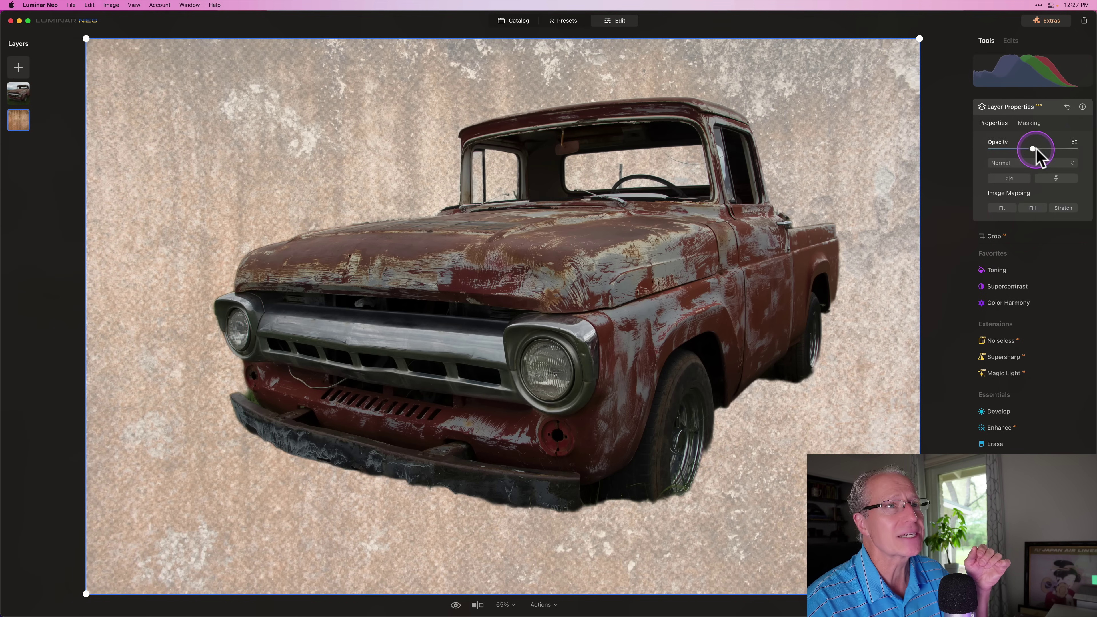
drag(1034, 149, 1064, 148)
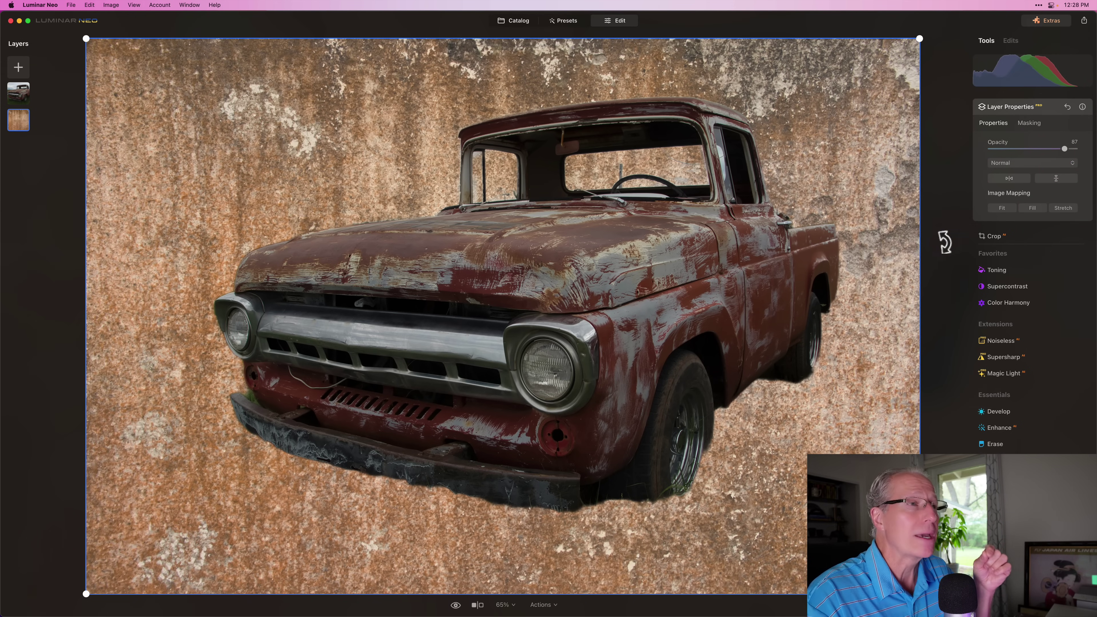
key(backslash)
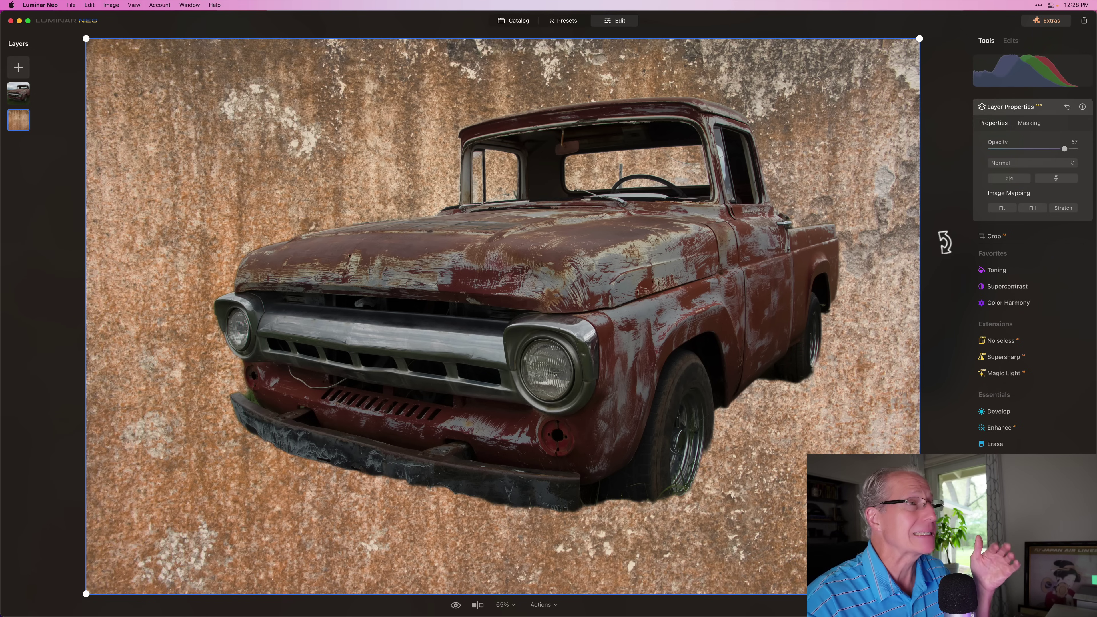
Add Studio Light with a Strips pattern across her face at amount 35, then return to Preview.
click(681, 250)
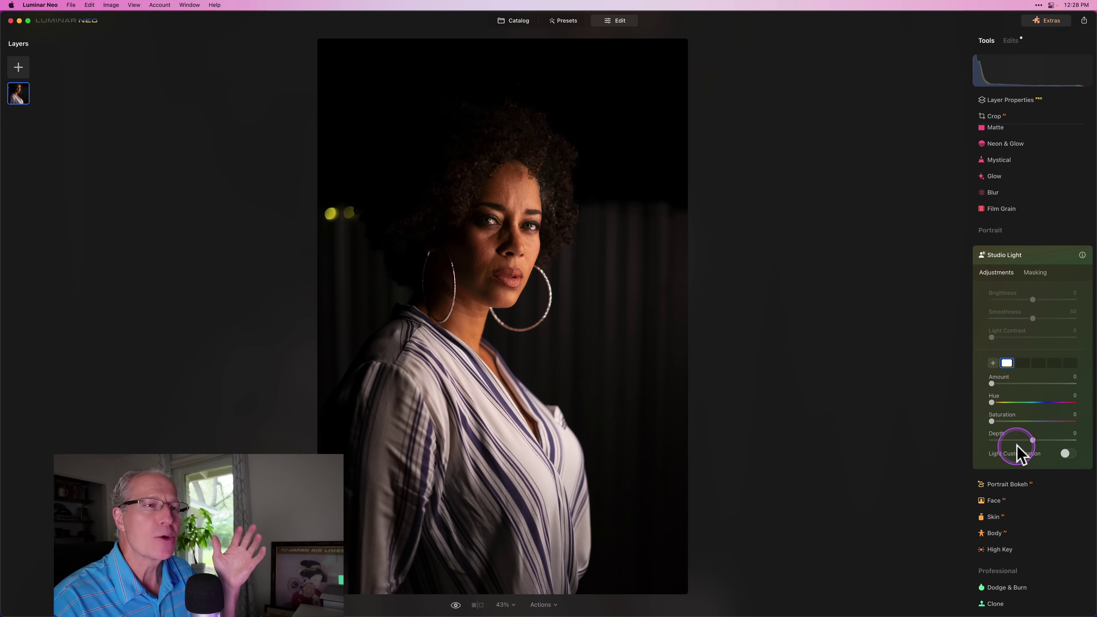
drag(1004, 383, 1026, 383)
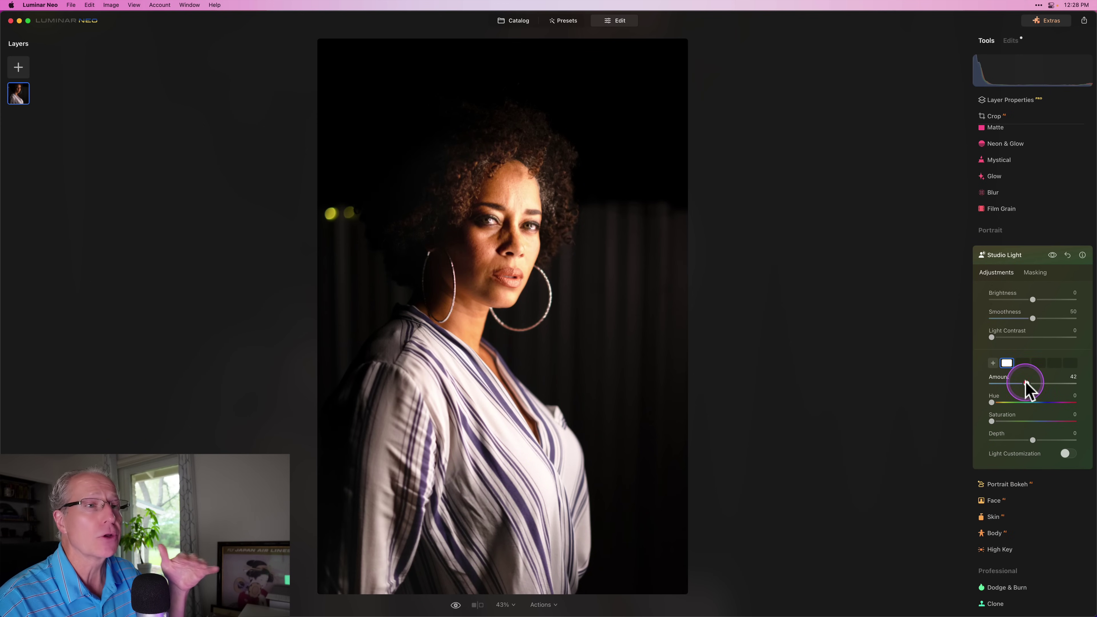
click(1066, 454)
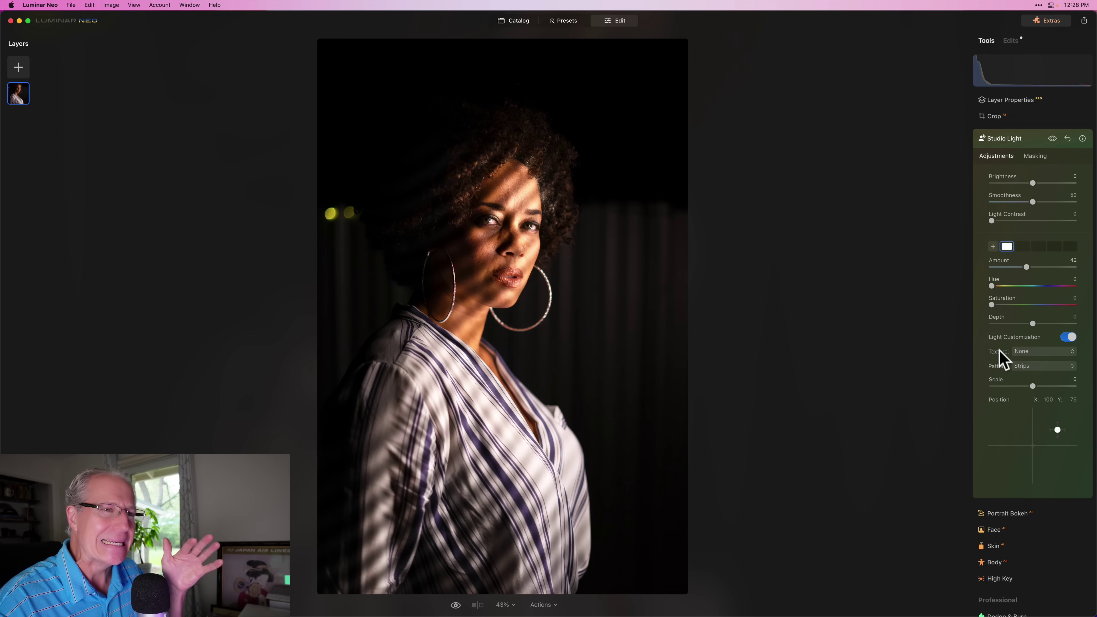
mouse_move(1057, 430)
mouse_down()
mouse_move(1012, 431)
mouse_move(1009, 458)
mouse_move(1028, 463)
mouse_move(1061, 430)
mouse_up()
click(1061, 430)
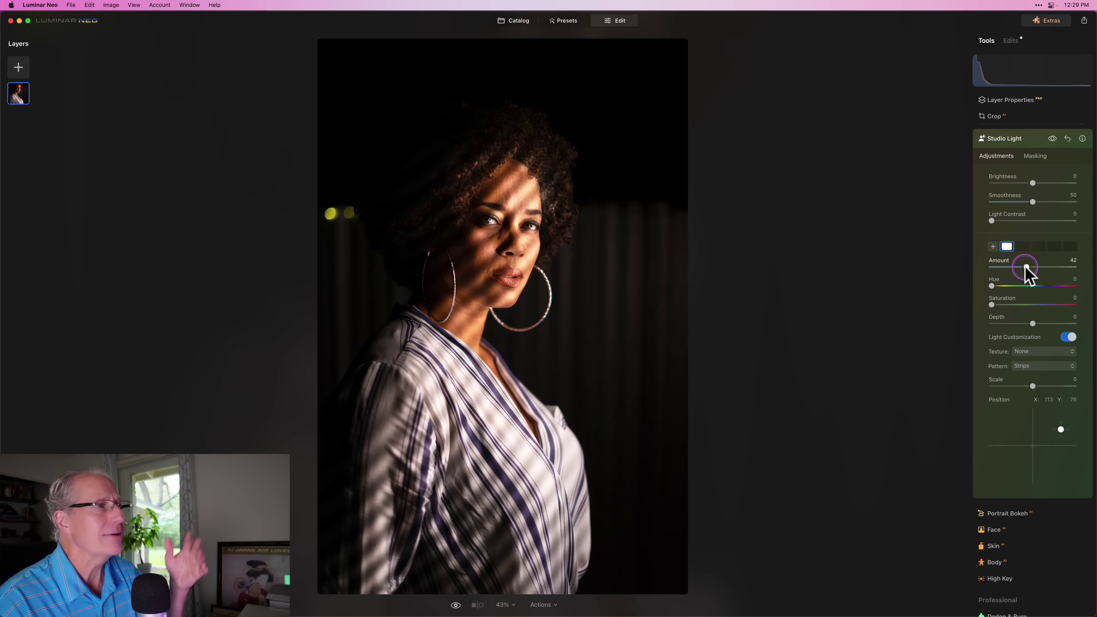
drag(1026, 268, 1021, 268)
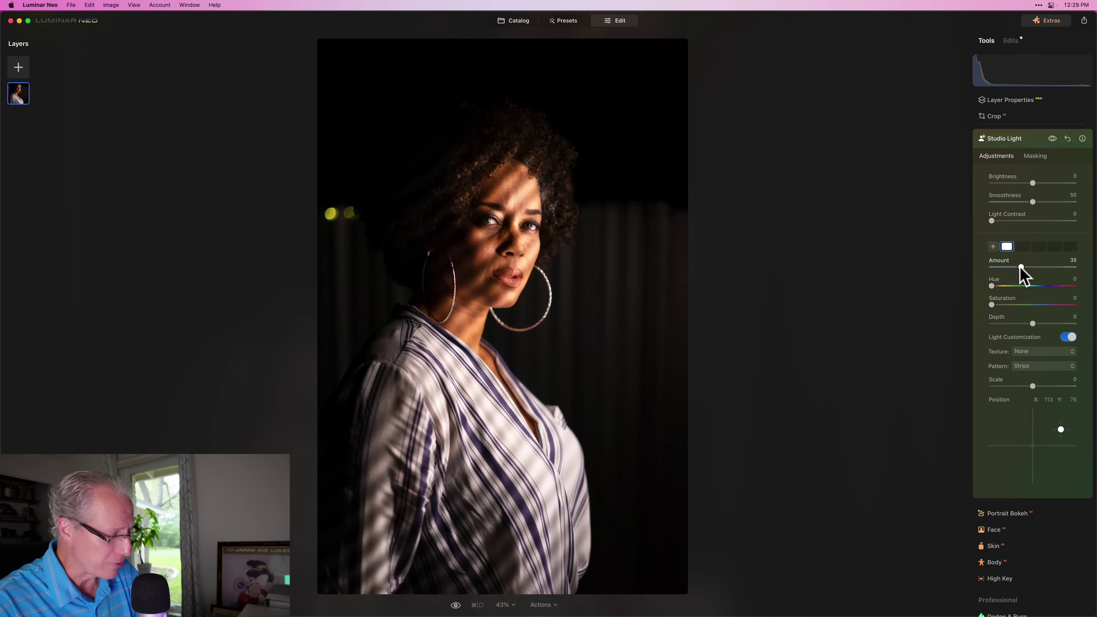
key(super+Tab)
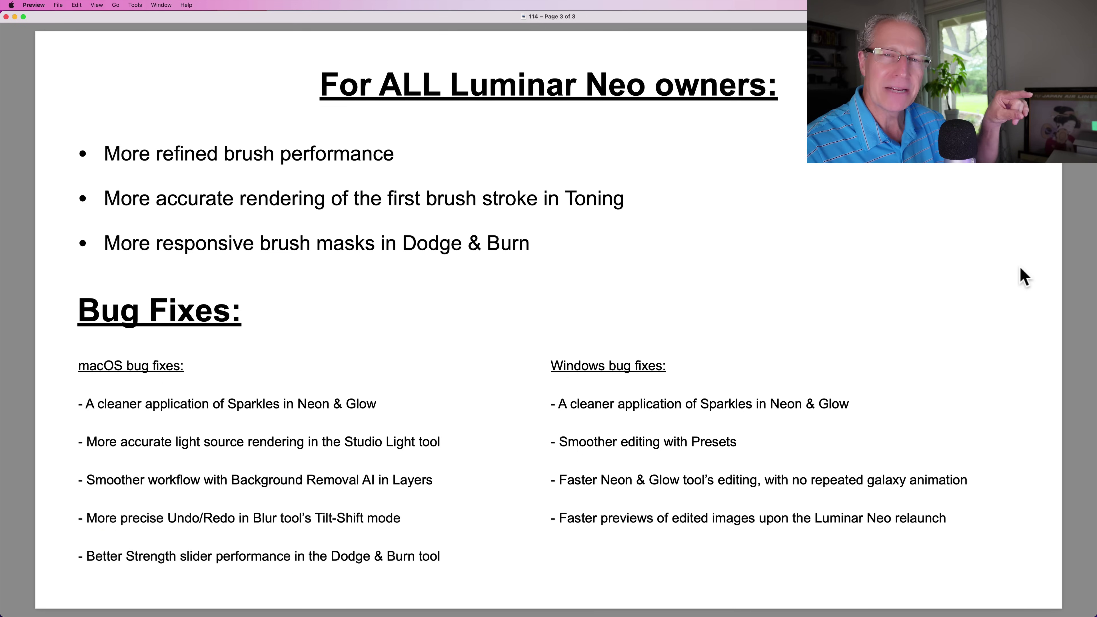
Page back to page 2 of 3, the subscriber-only neon features list.
click(871, 286)
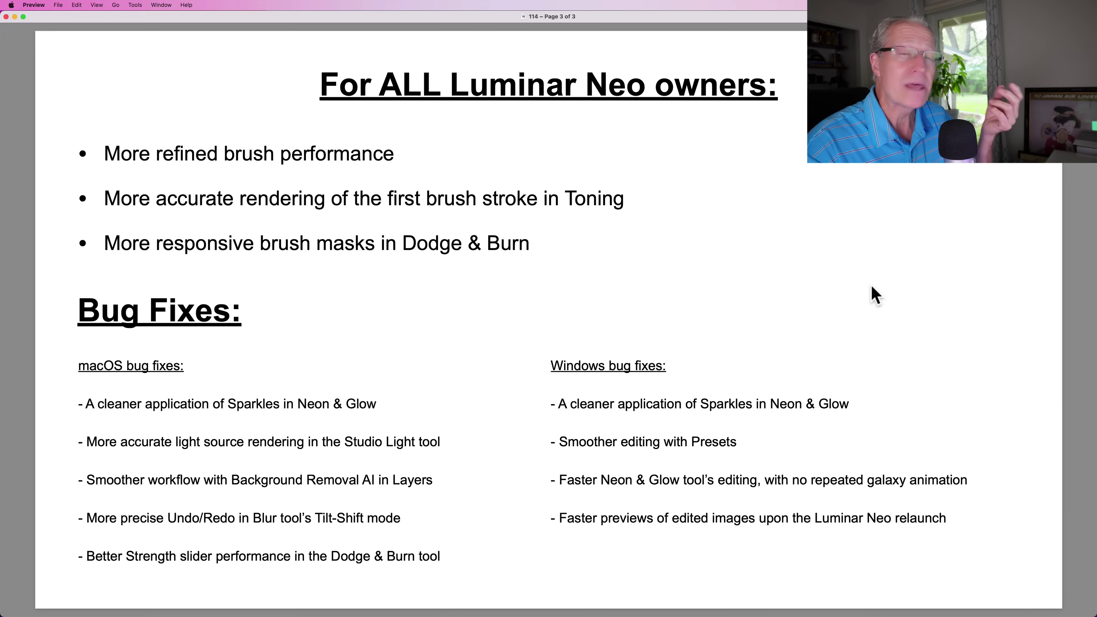
key(Page_Up)
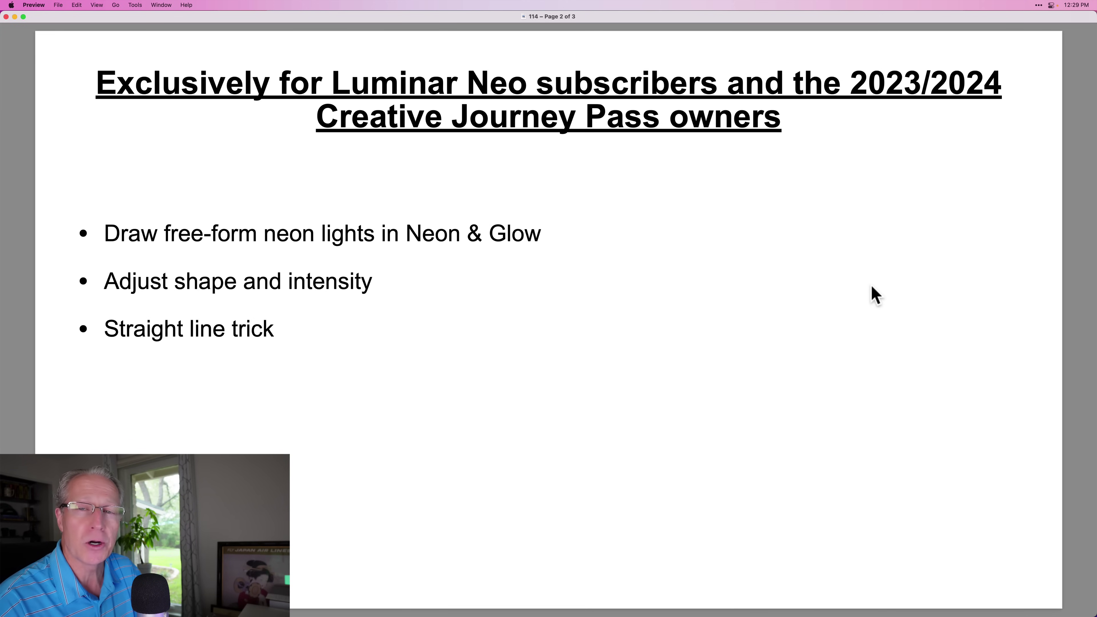
Bring Luminar Neo back to the striped-light portrait and confirm version 1.14.1 is up to date.
key(super+Tab)
click(870, 288)
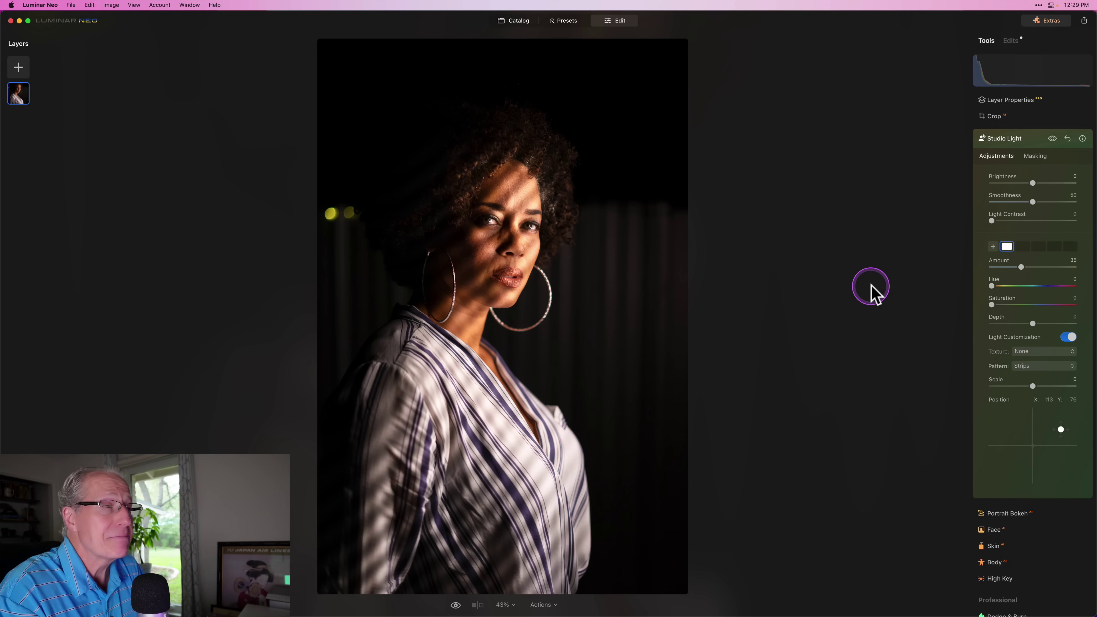
click(47, 5)
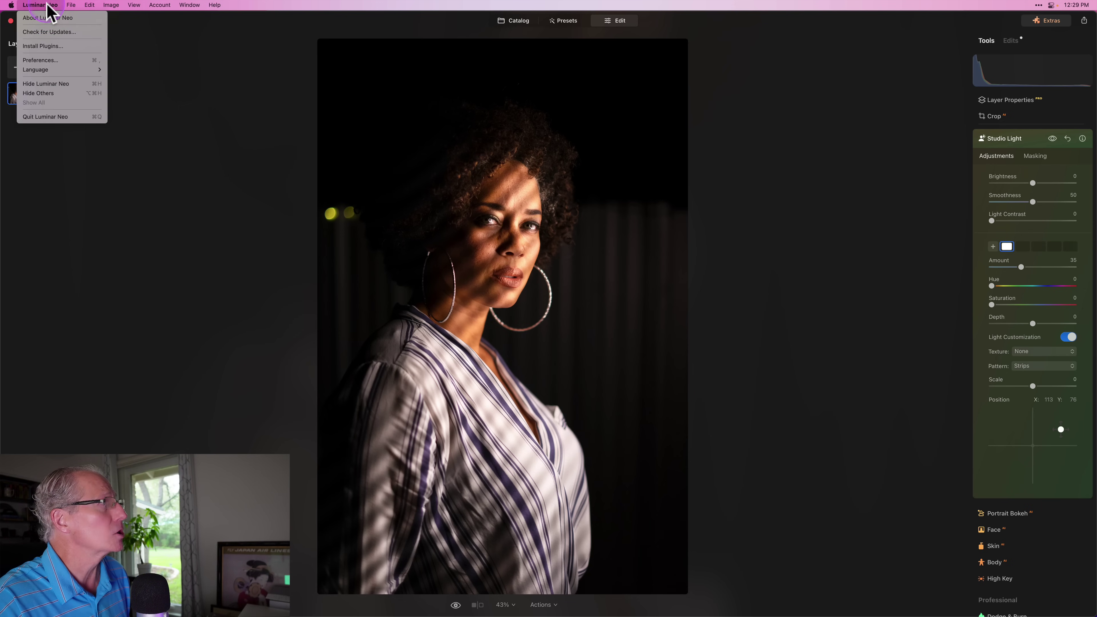
click(50, 31)
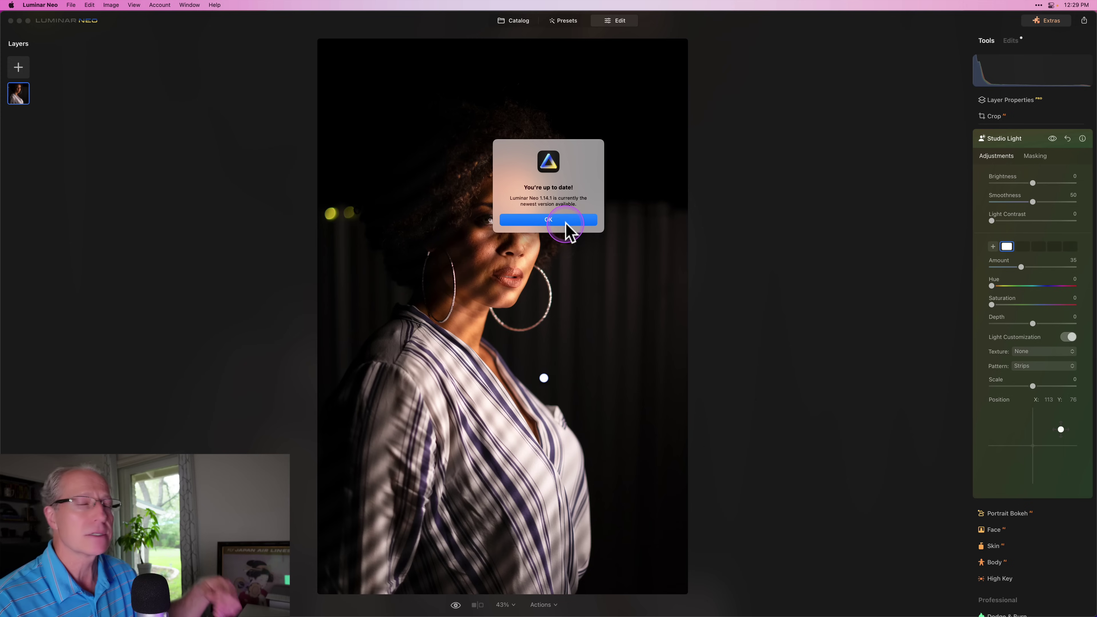
click(566, 221)
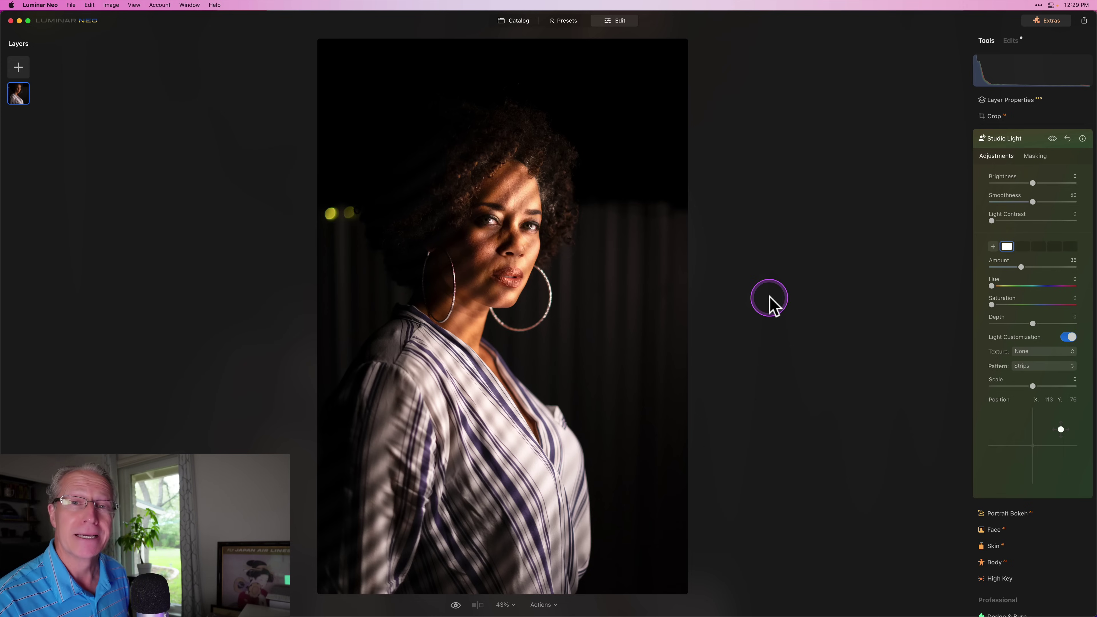